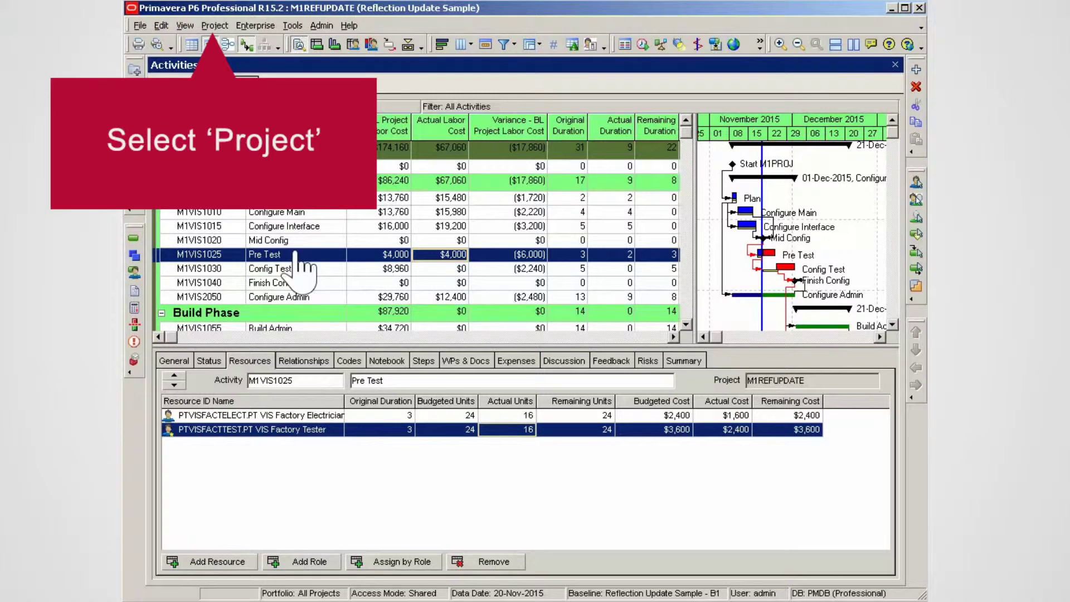
Assign CV - Cost Variance ($) as the threshold parameter in Project Thresholds.
{"action": "left_click", "coordinate": [215, 26]}
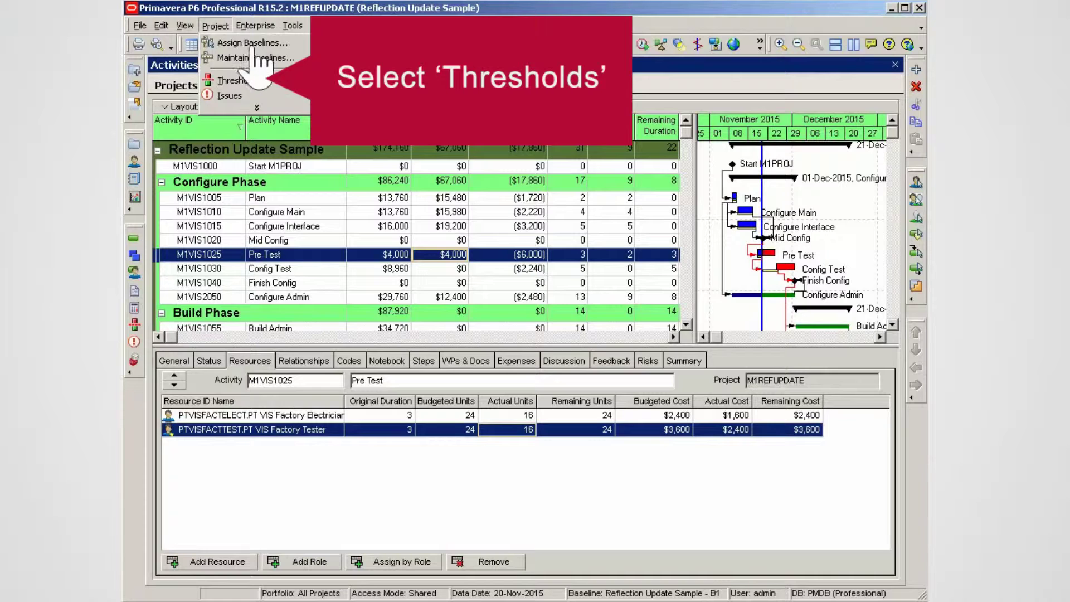
{"action": "left_click", "coordinate": [265, 80]}
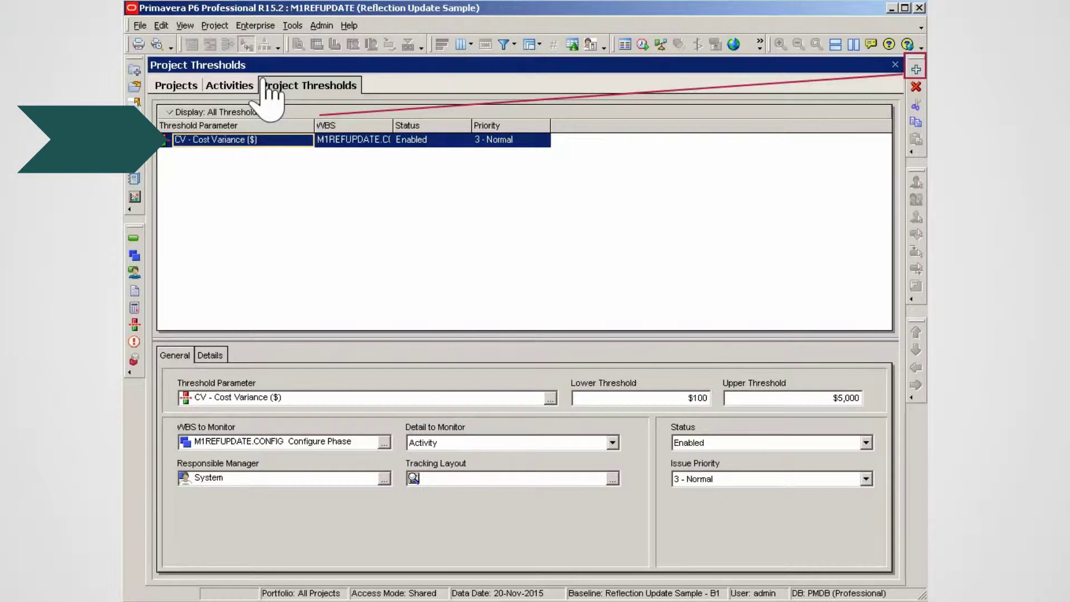
{"action": "left_click", "coordinate": [296, 145]}
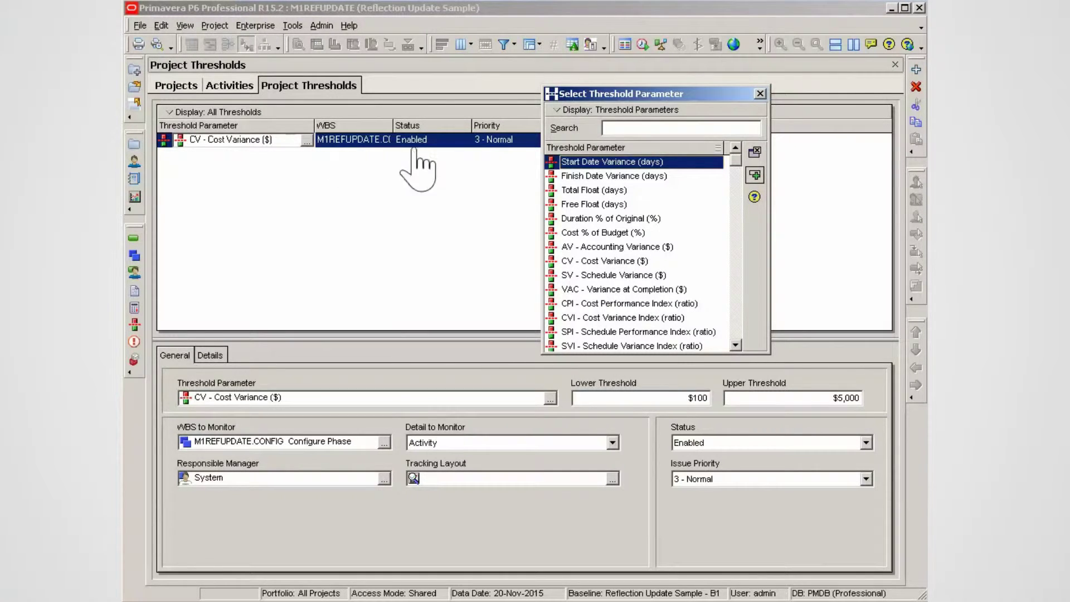
{"action": "left_click", "coordinate": [625, 262]}
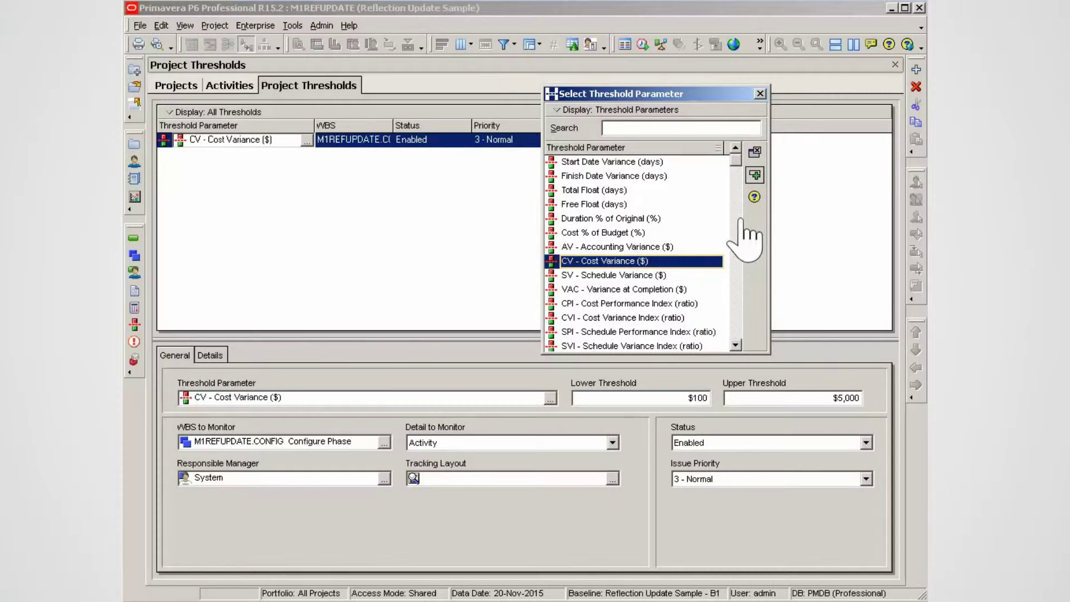
{"action": "left_click", "coordinate": [754, 176]}
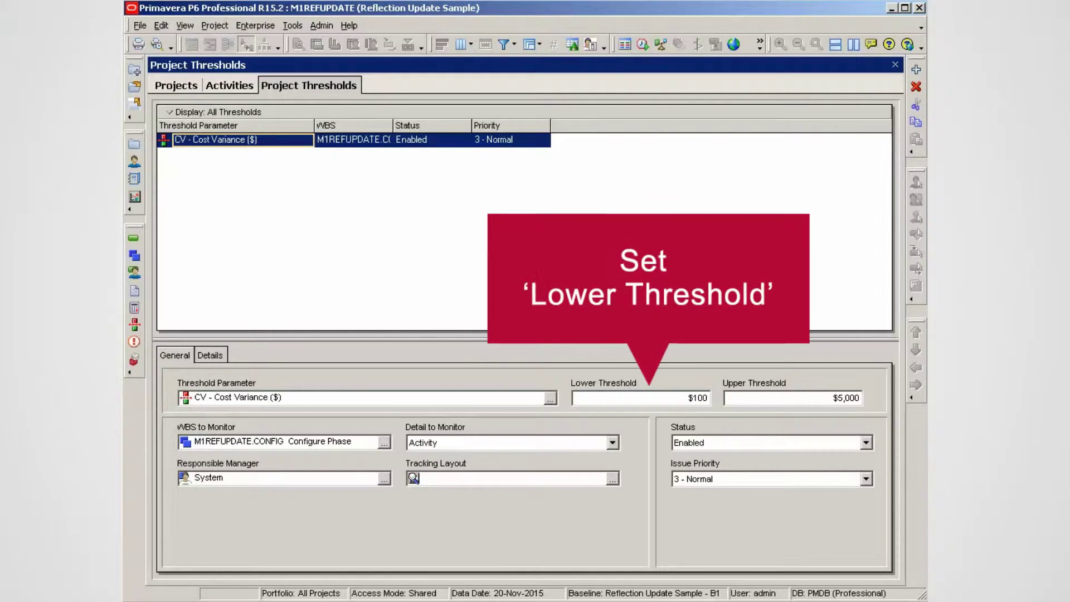
Bound the threshold at $100 lower and $5,000 upper, monitoring the Configure Phase WBS.
{"action": "key", "text": "Tab"}
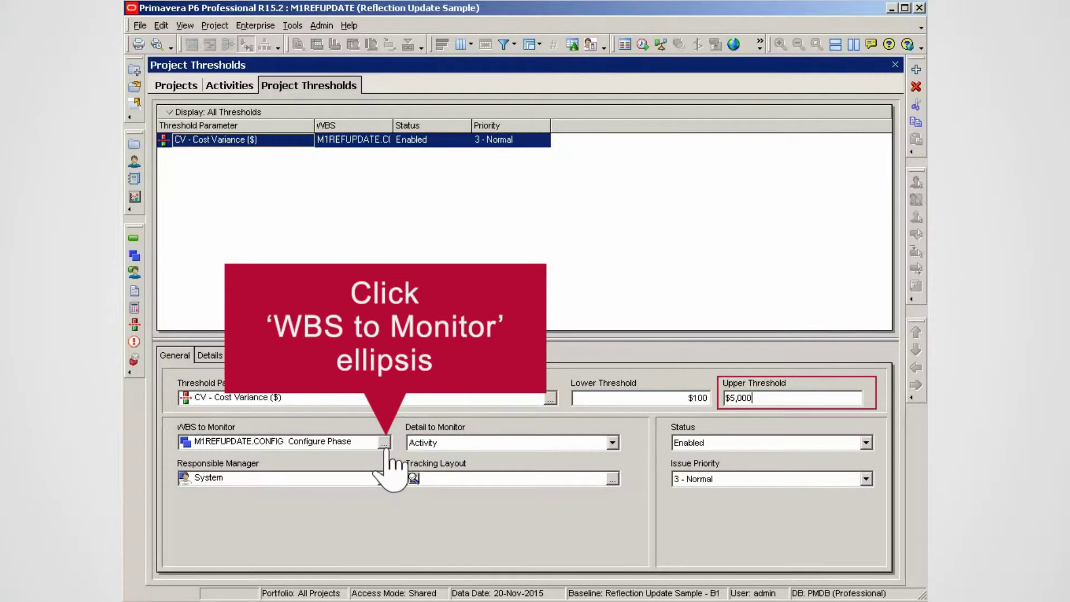
{"action": "left_click", "coordinate": [384, 442]}
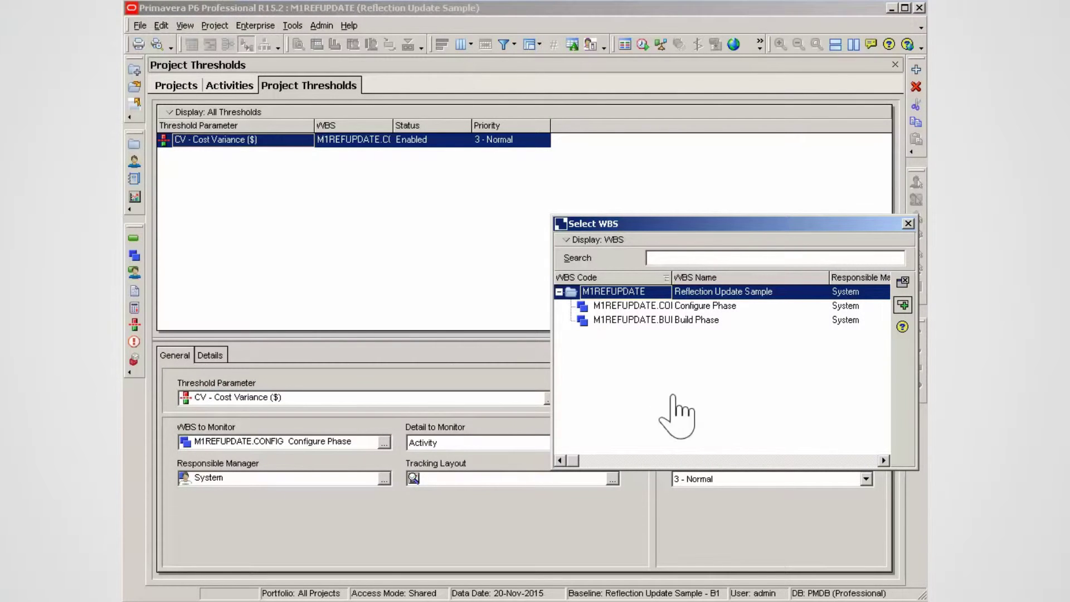
{"action": "double_click", "coordinate": [725, 306]}
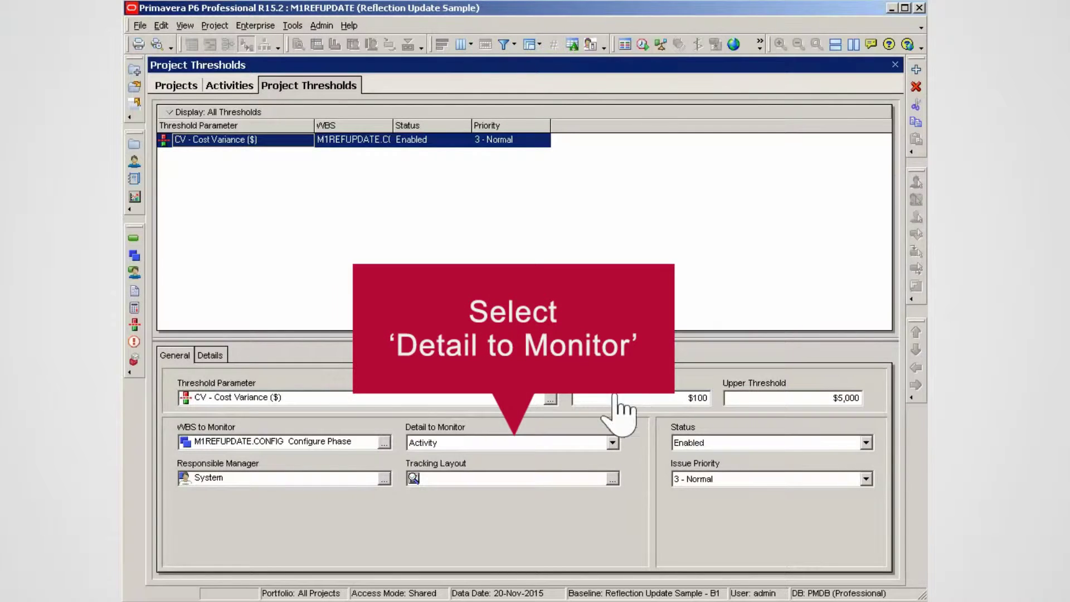
Set Detail to Monitor to Activity and Issue Priority to 3 - Normal, keeping status Enabled.
{"action": "left_click", "coordinate": [611, 445]}
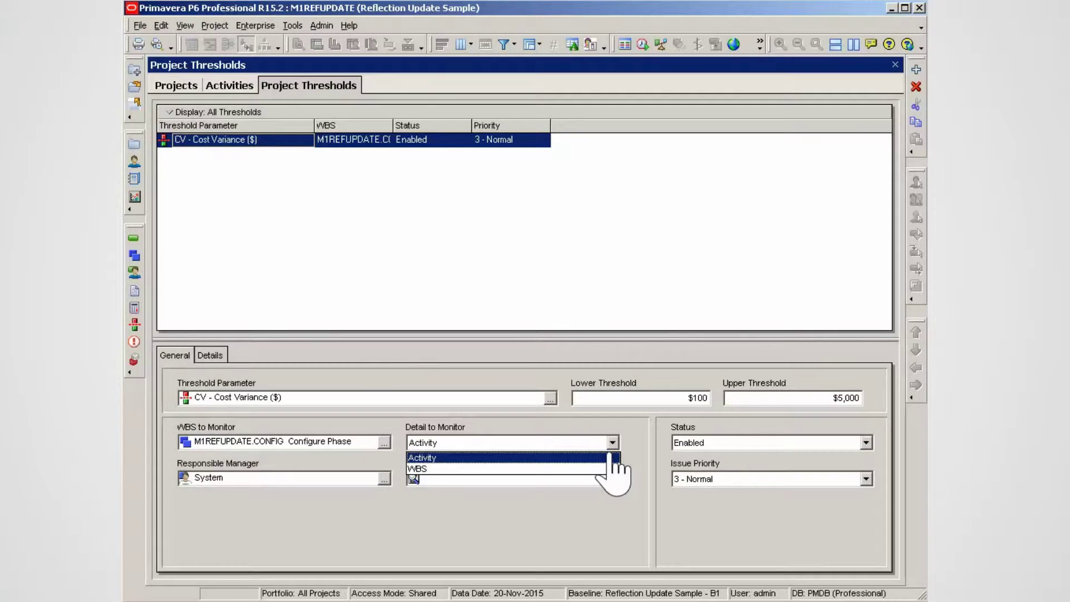
{"action": "left_click", "coordinate": [536, 458]}
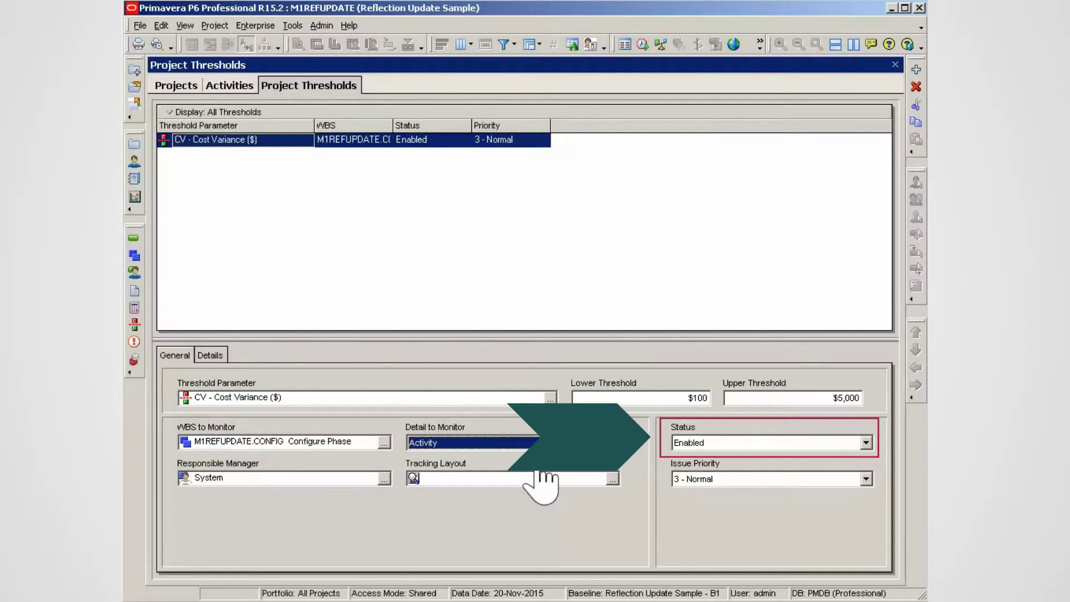
{"action": "left_click", "coordinate": [866, 479]}
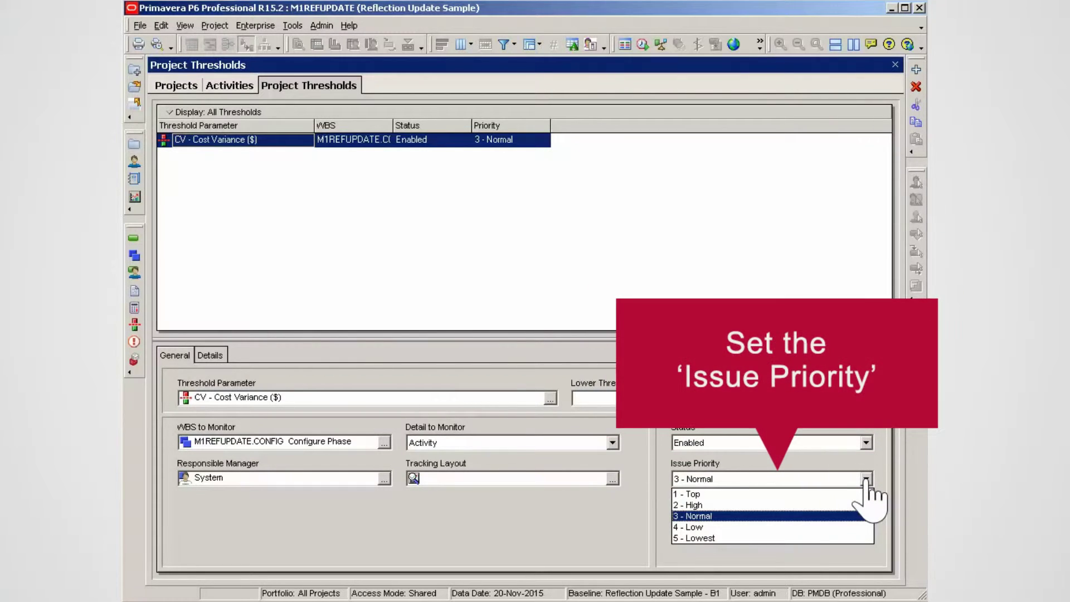
{"action": "left_click", "coordinate": [842, 515]}
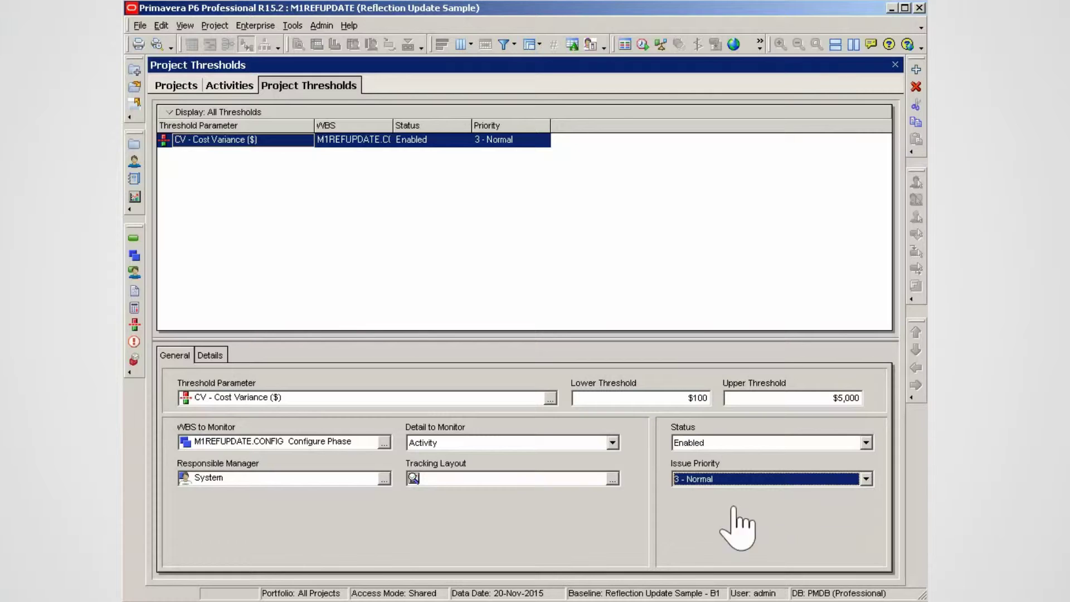
Set the threshold's monitoring window from PS - Earliest Project Start to DD - Earliest Data Date.
{"action": "left_click", "coordinate": [216, 364]}
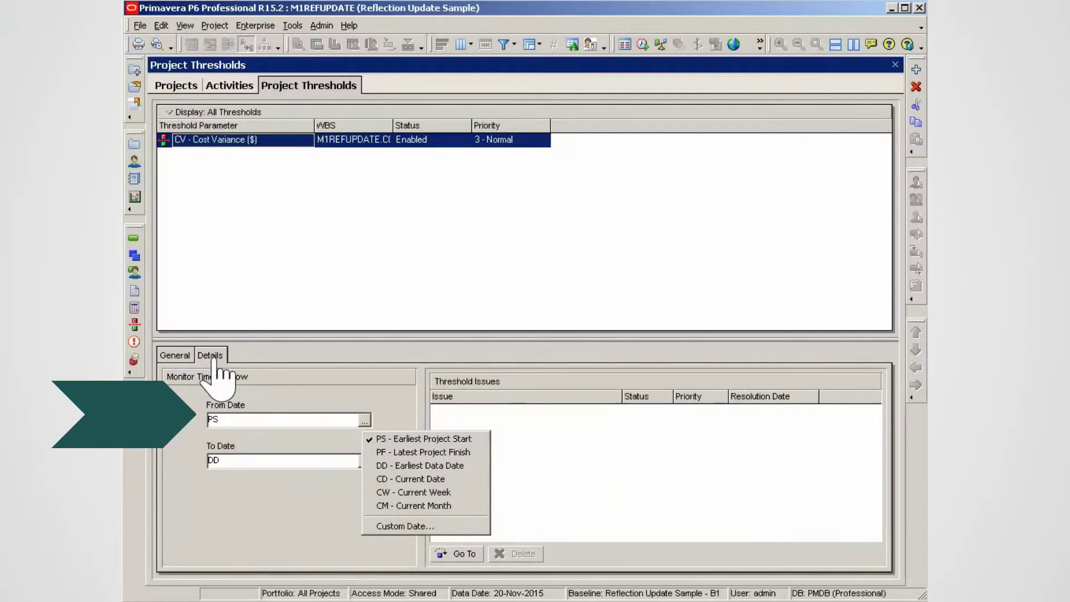
{"action": "left_click", "coordinate": [414, 440]}
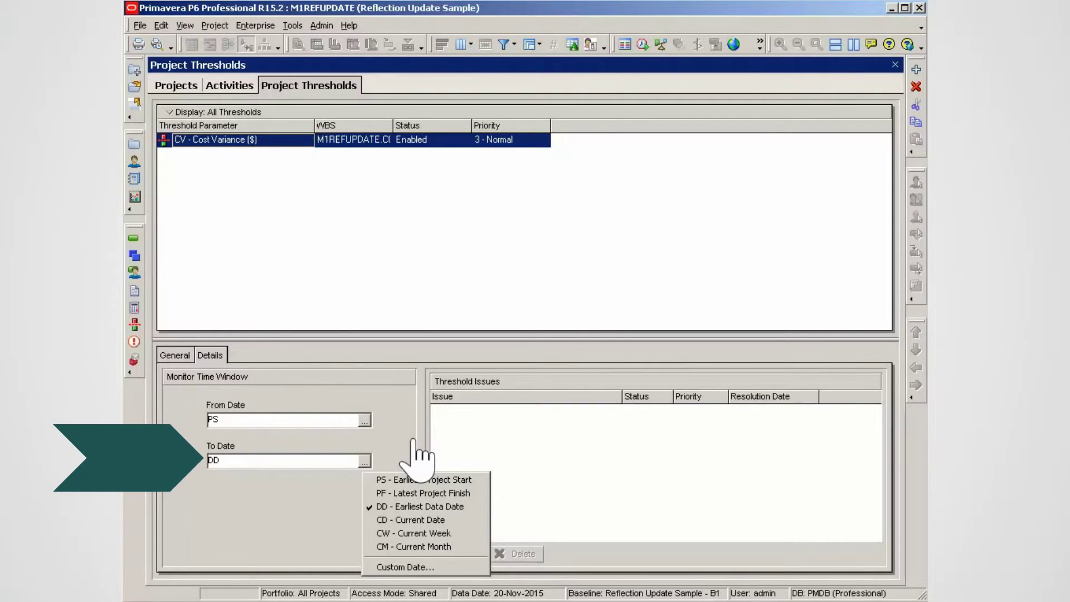
{"action": "left_click", "coordinate": [458, 513]}
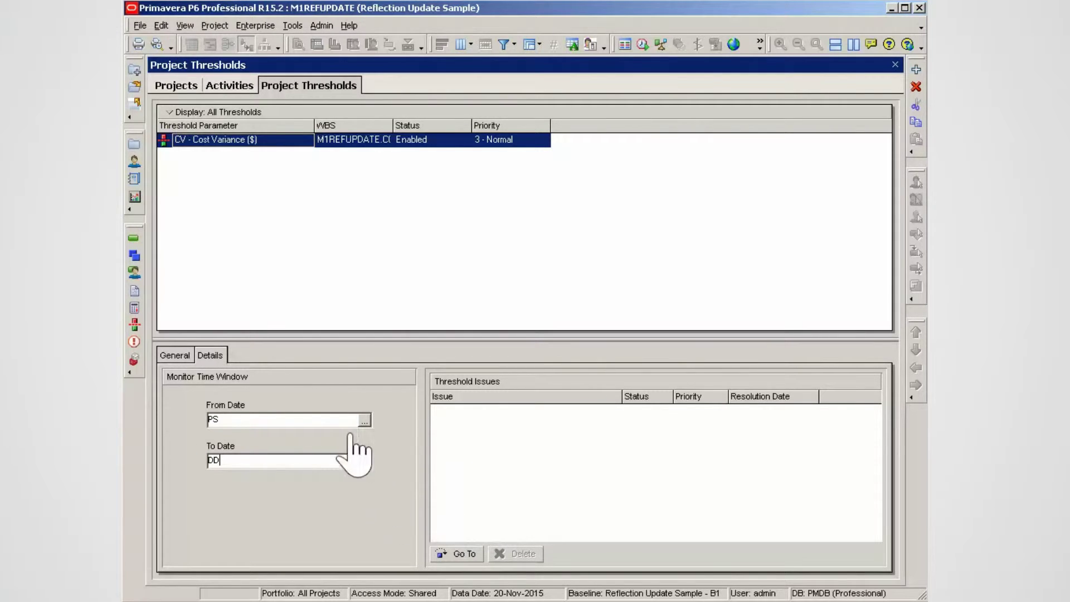
{"action": "left_click", "coordinate": [293, 26]}
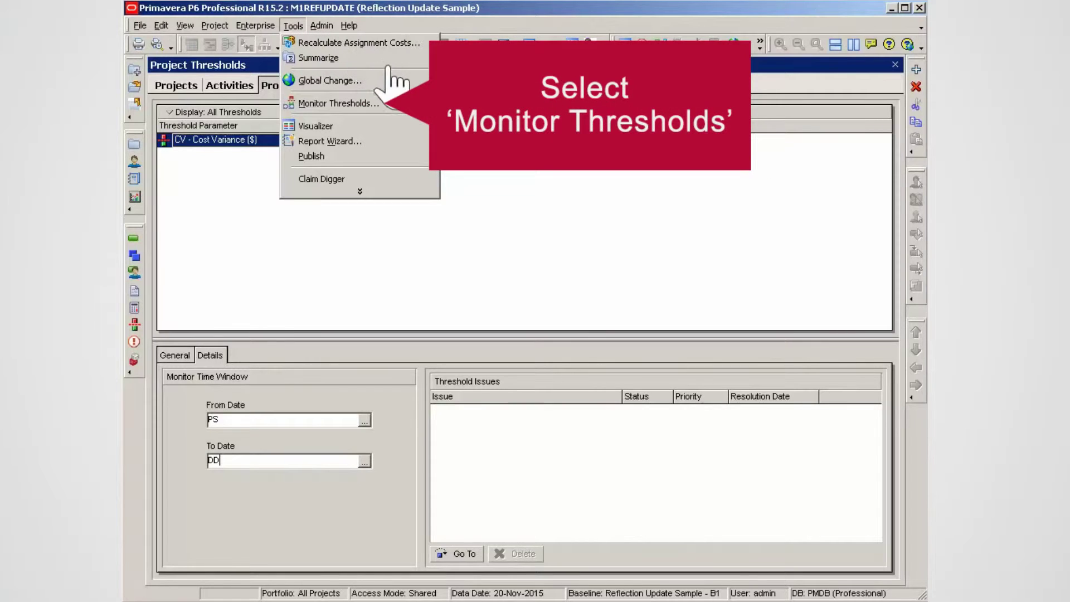
Run Monitor Thresholds with original windows, producing six issues, and select the ($4,000) issue.
{"action": "left_click", "coordinate": [400, 105]}
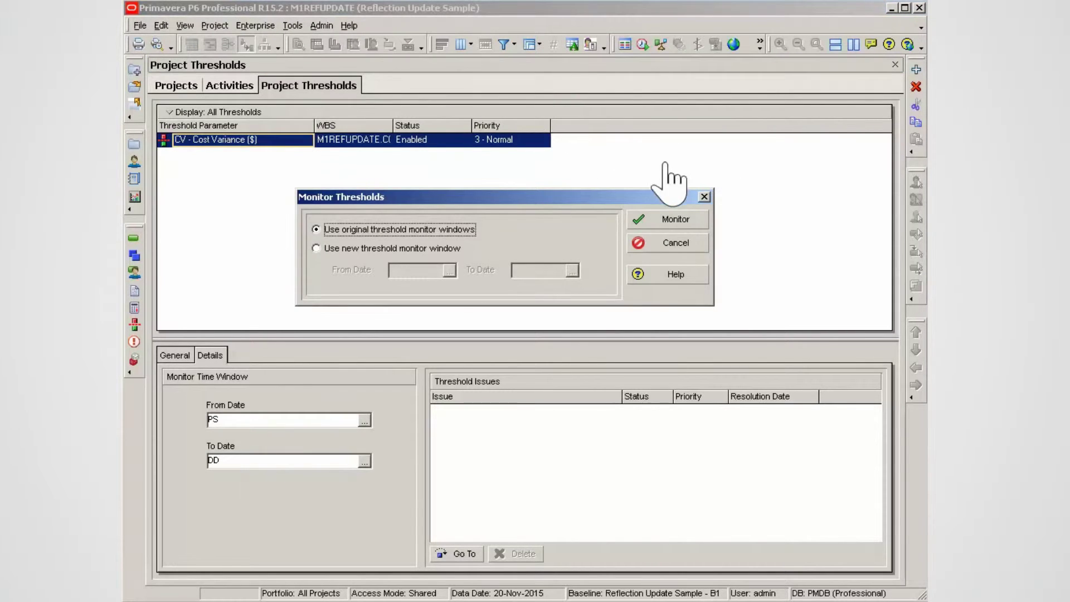
{"action": "left_click", "coordinate": [675, 219]}
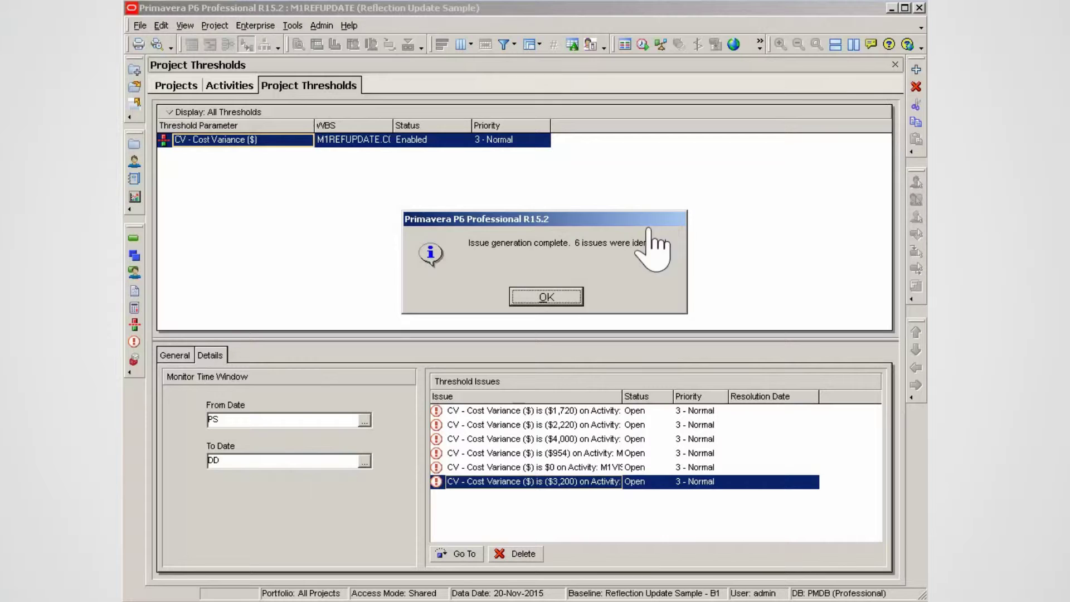
{"action": "left_click", "coordinate": [546, 297]}
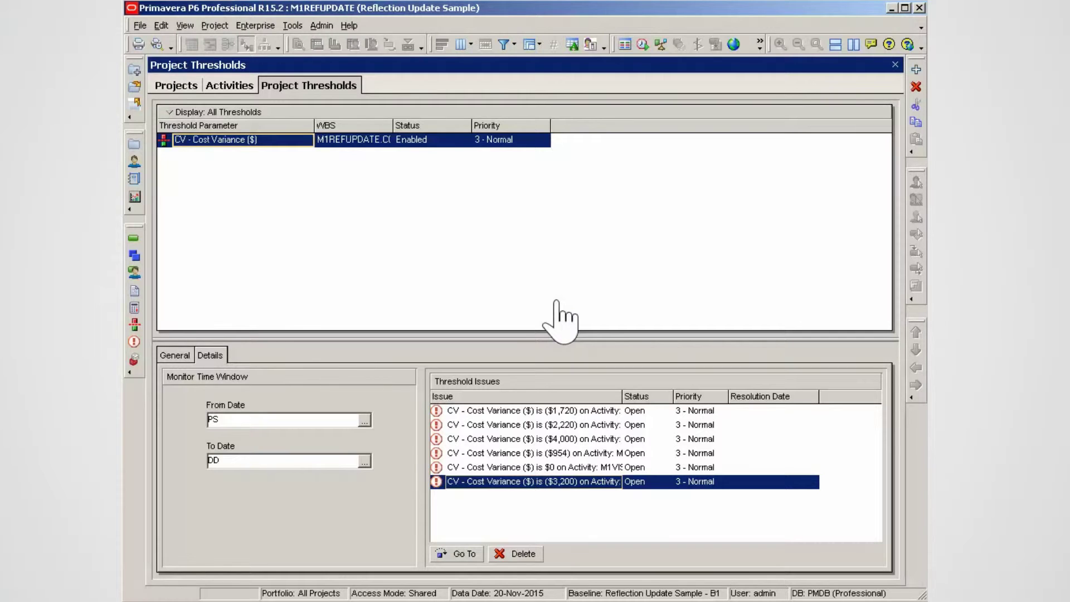
{"action": "left_click", "coordinate": [588, 440]}
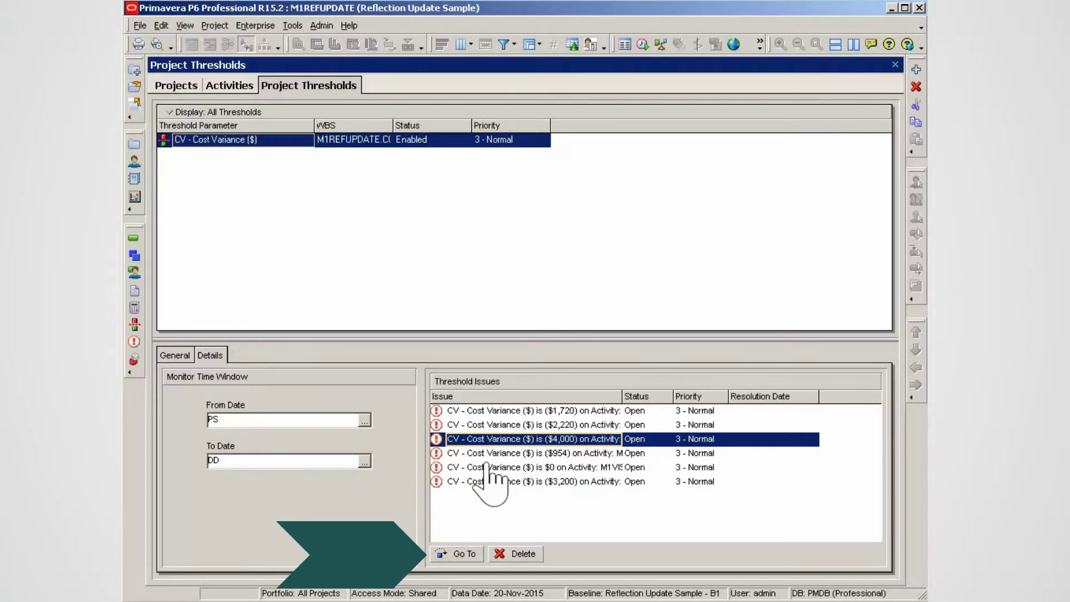
Give the ($4,000) Pre Test issue a resolution date of 24-Nov-2015.
{"action": "left_click", "coordinate": [445, 554]}
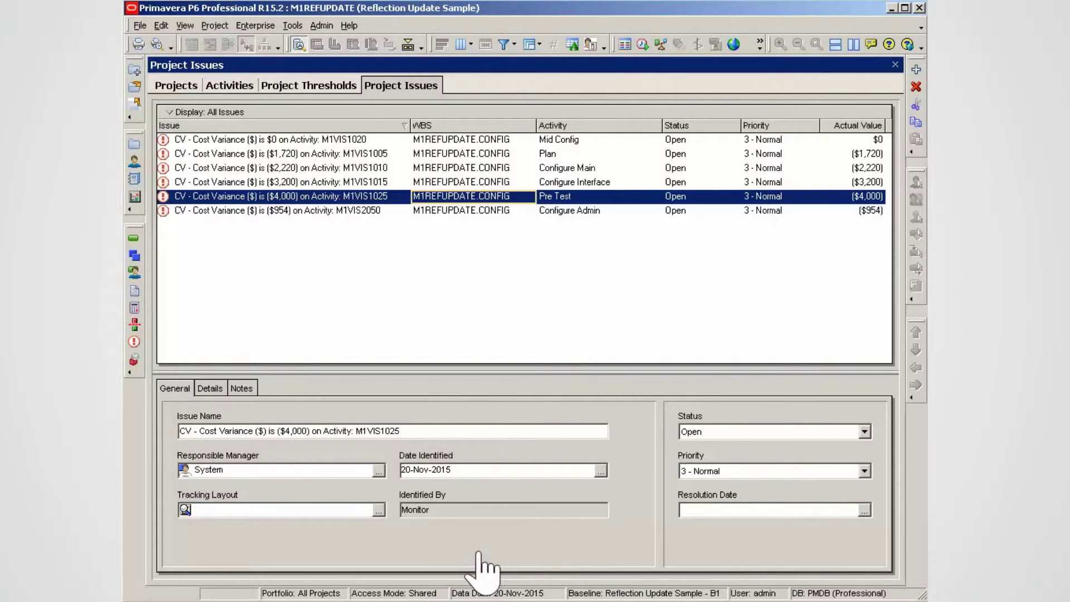
{"action": "left_click", "coordinate": [866, 511]}
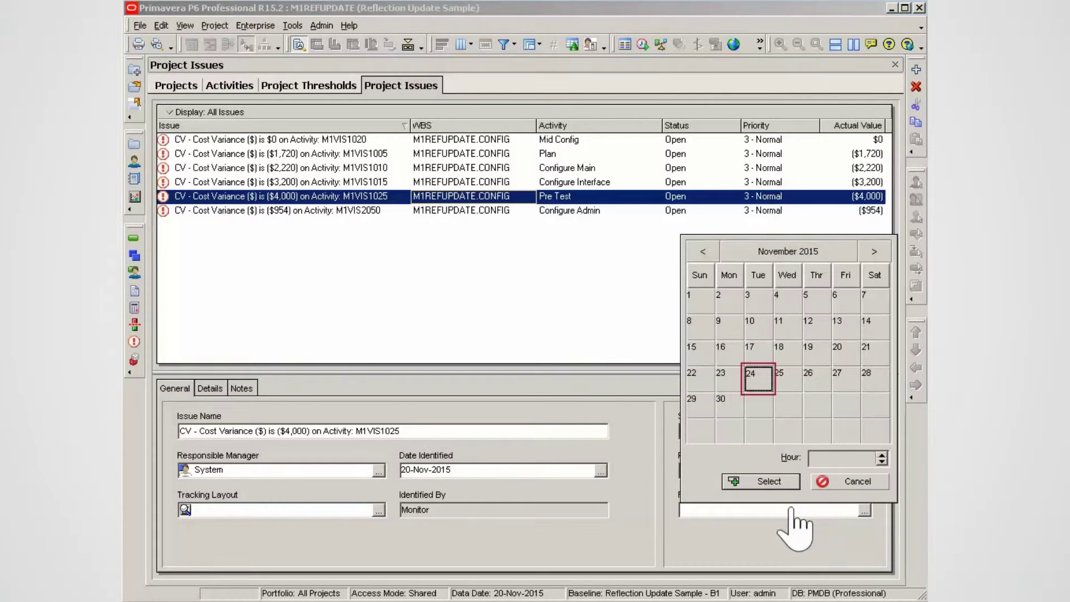
{"action": "left_click", "coordinate": [759, 486]}
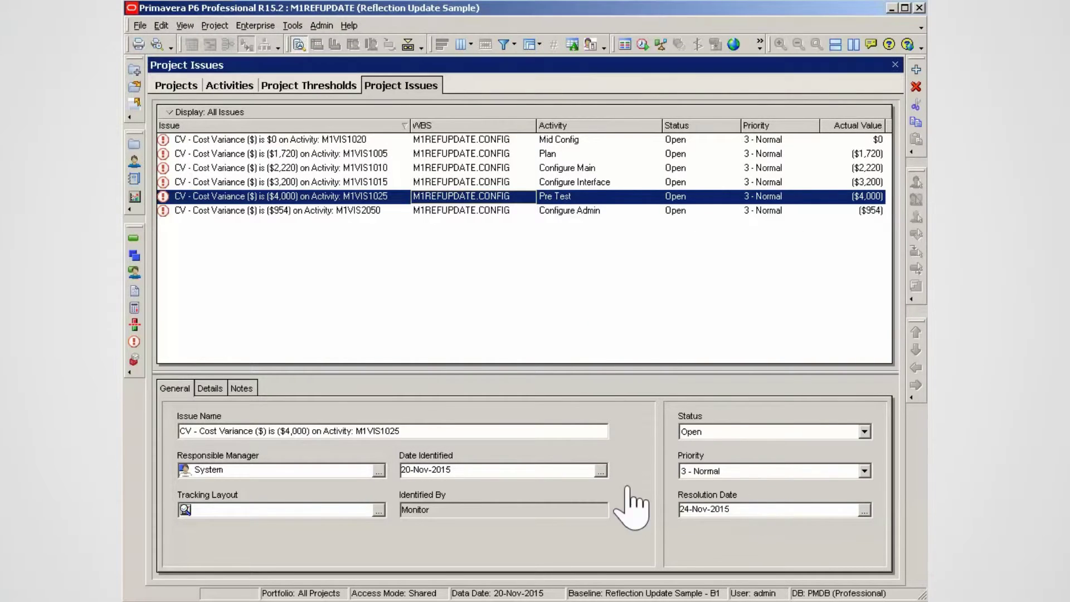
Add an issue note asking whether the work can be completed sooner to reduce costs.
{"action": "left_click", "coordinate": [221, 394]}
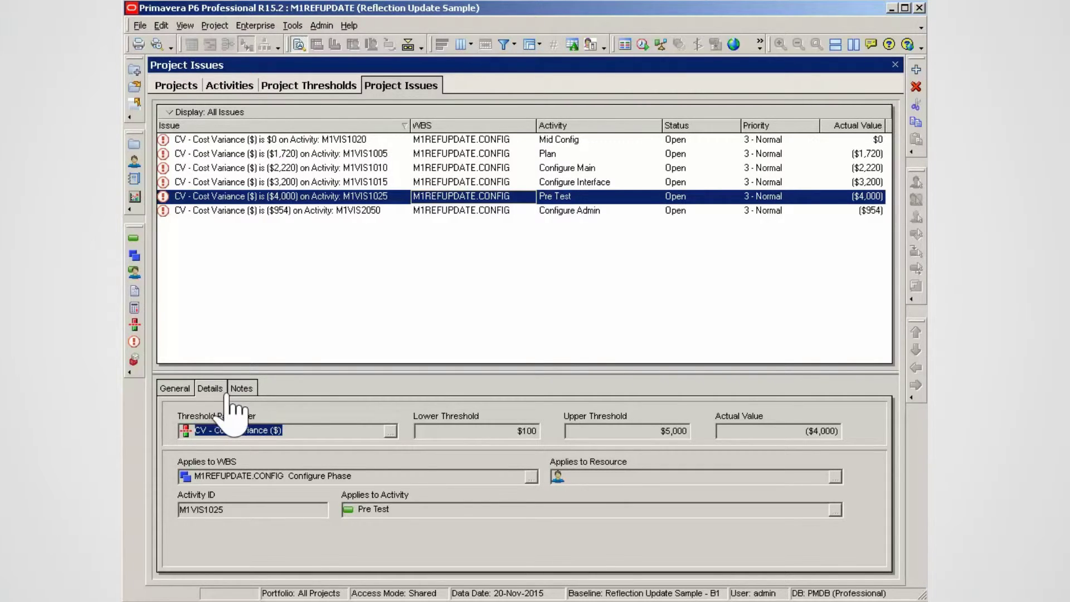
{"action": "left_click", "coordinate": [244, 399]}
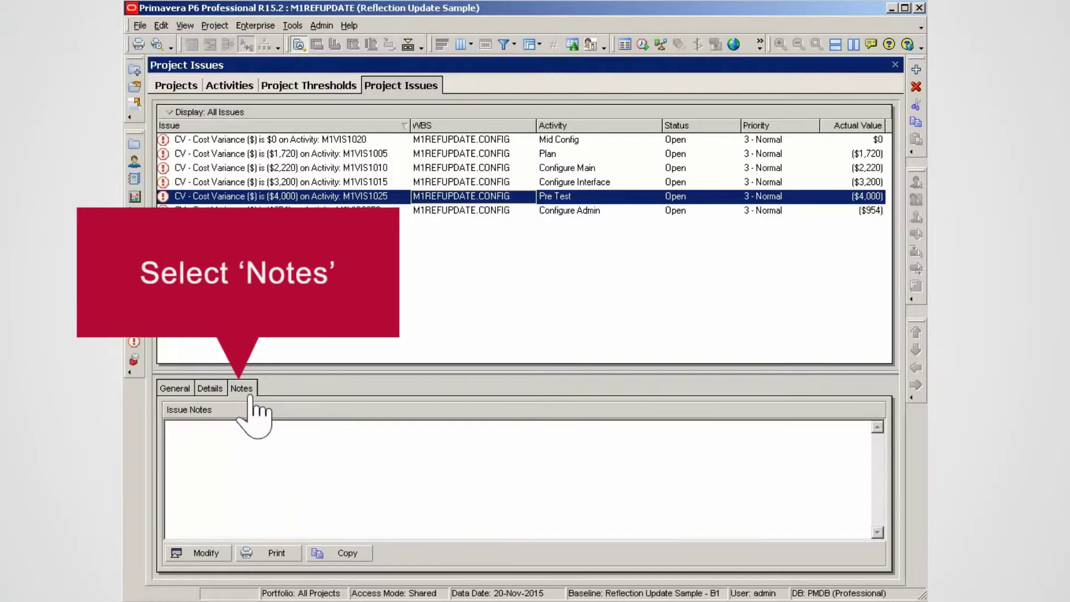
{"action": "left_click", "coordinate": [206, 552]}
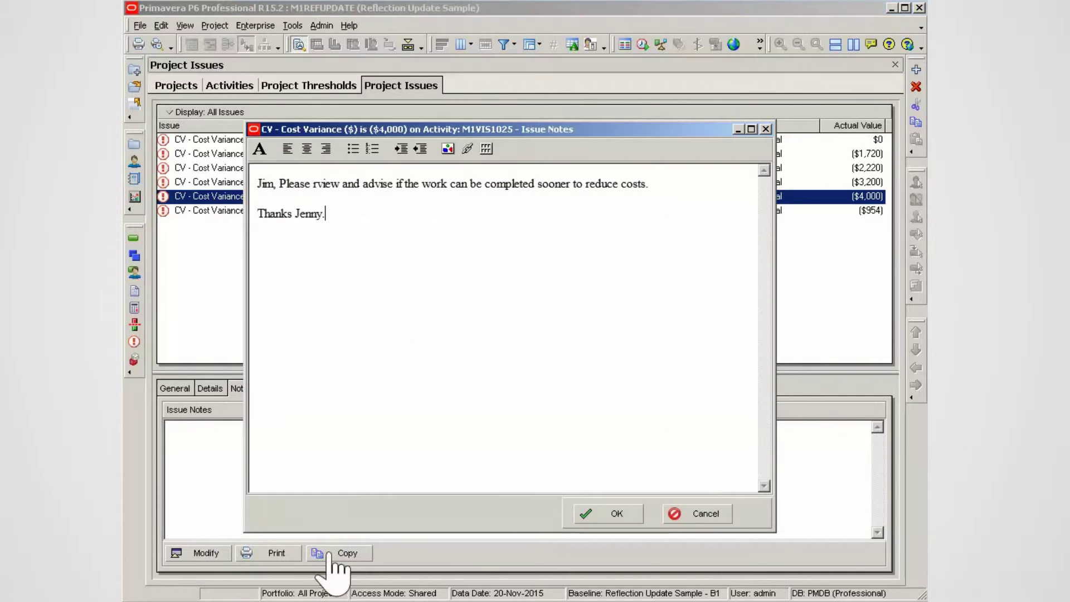
{"action": "left_click", "coordinate": [615, 514]}
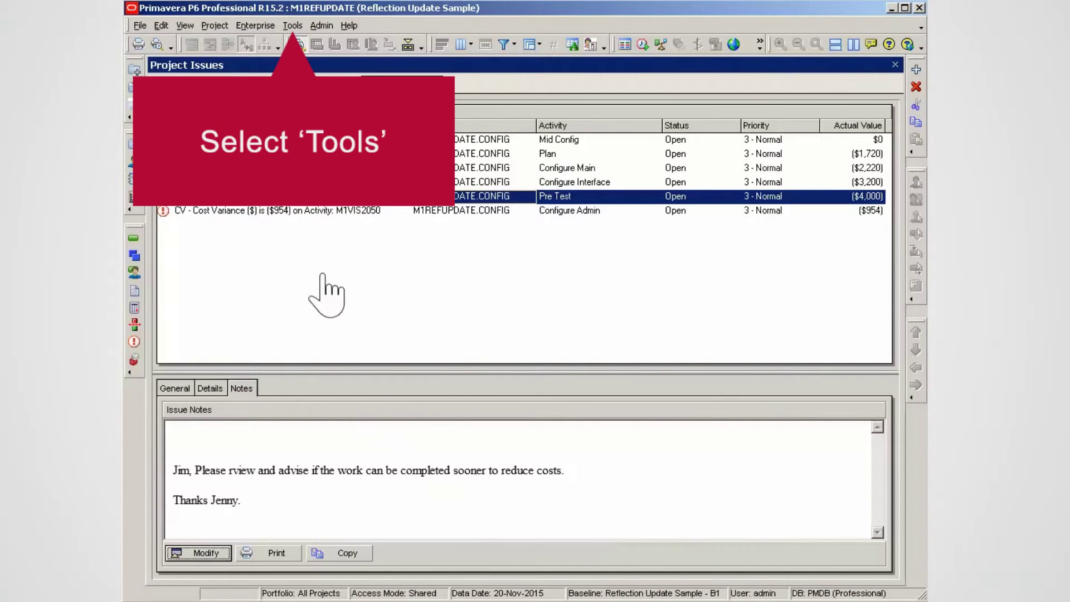
Send the ($4,000) issue's email notification, with its note, from the Issue Navigator using Send All.
{"action": "left_click", "coordinate": [292, 26]}
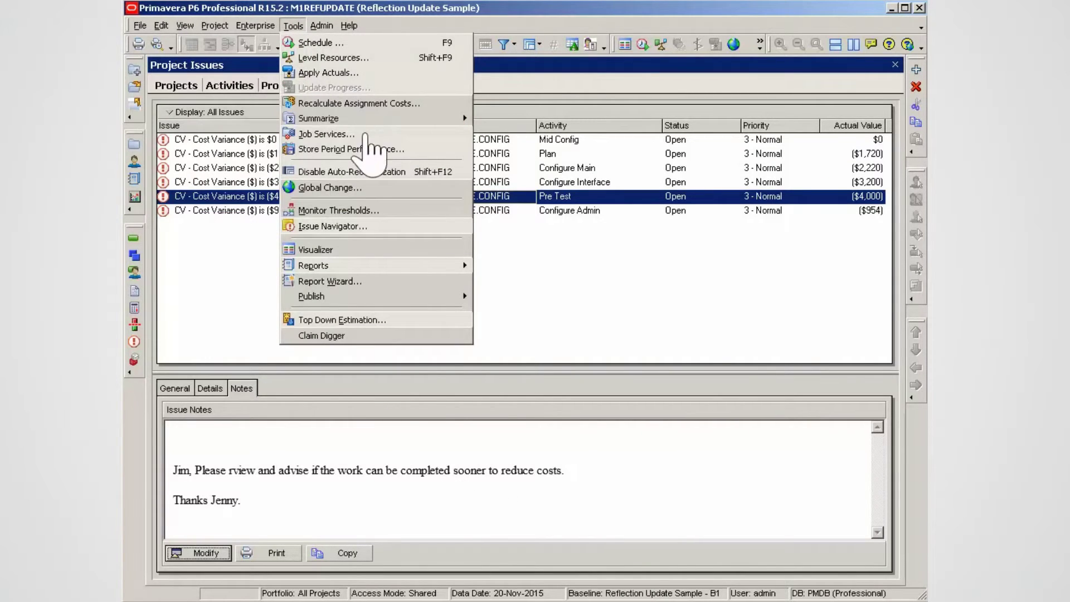
{"action": "left_click", "coordinate": [372, 227]}
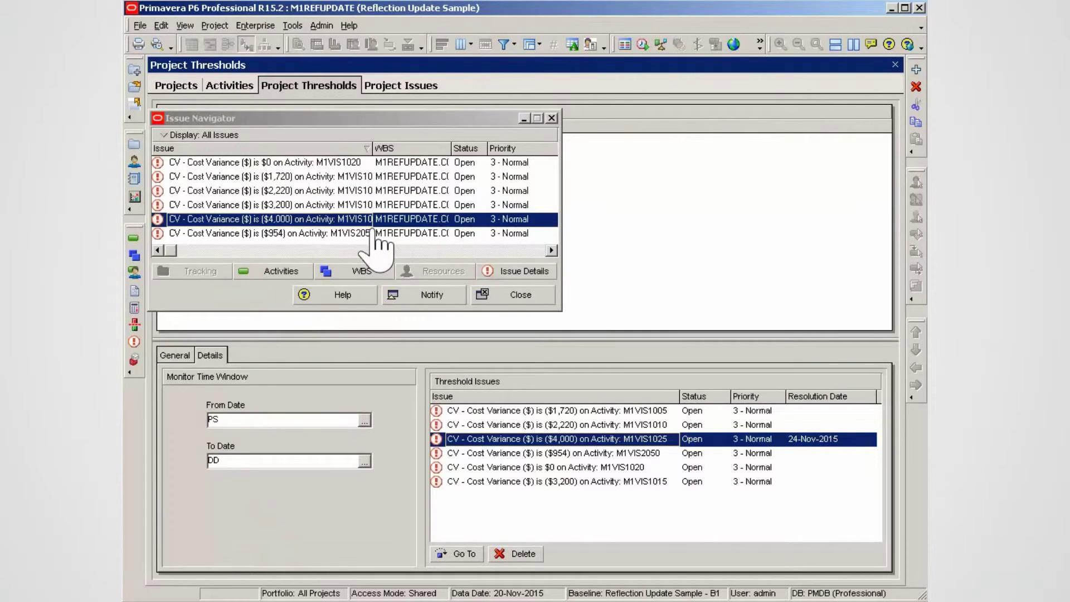
{"action": "left_click", "coordinate": [433, 295]}
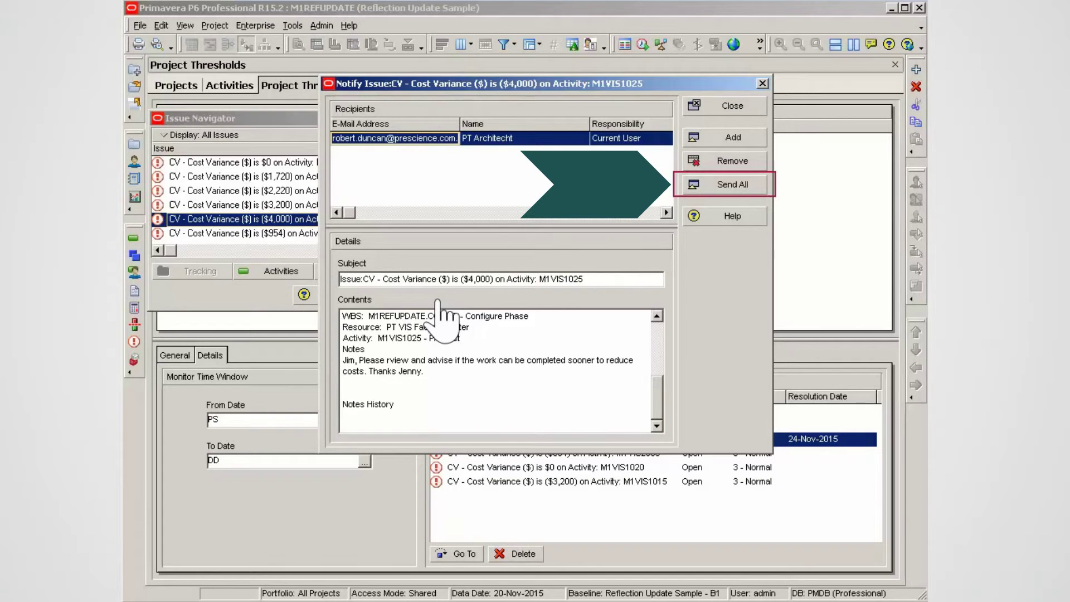
{"action": "left_click", "coordinate": [752, 109]}
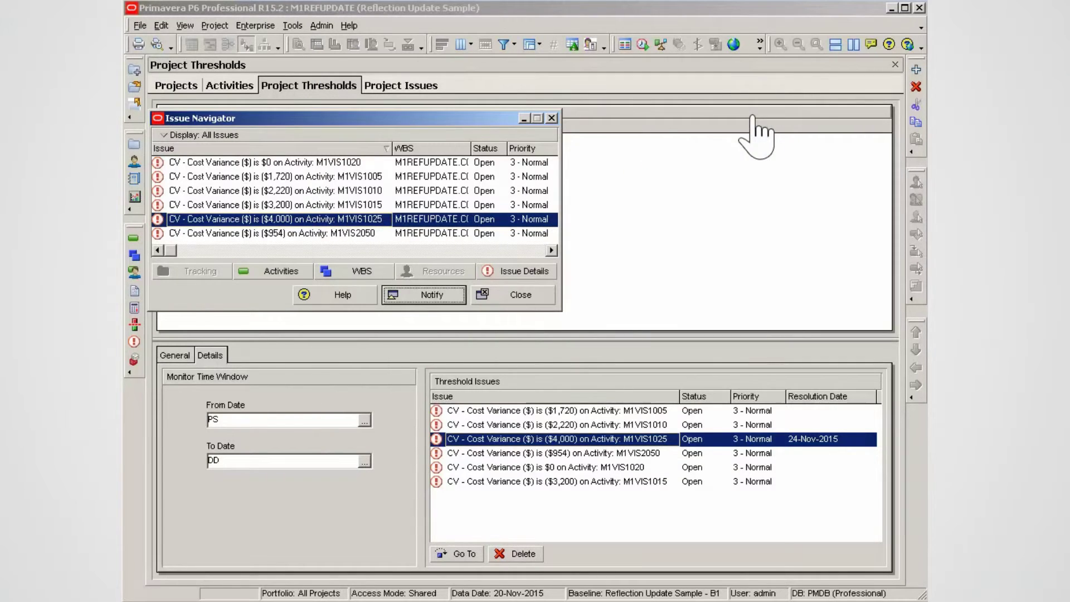
Display the Pre Test activity in the Activities window, then close the Issue Navigator.
{"action": "left_click", "coordinate": [271, 277]}
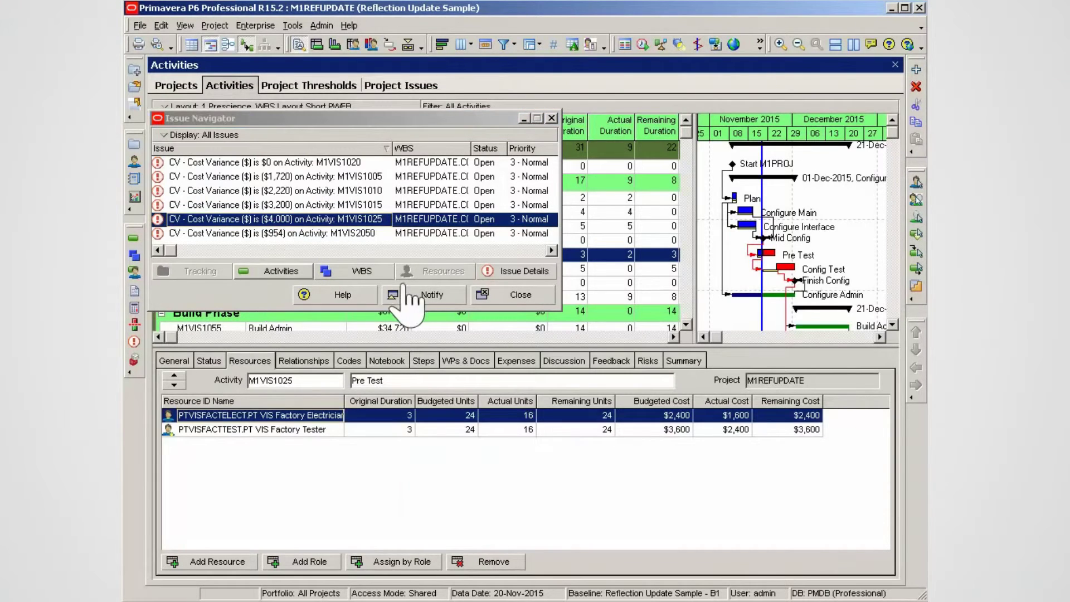
{"action": "left_click", "coordinate": [521, 296]}
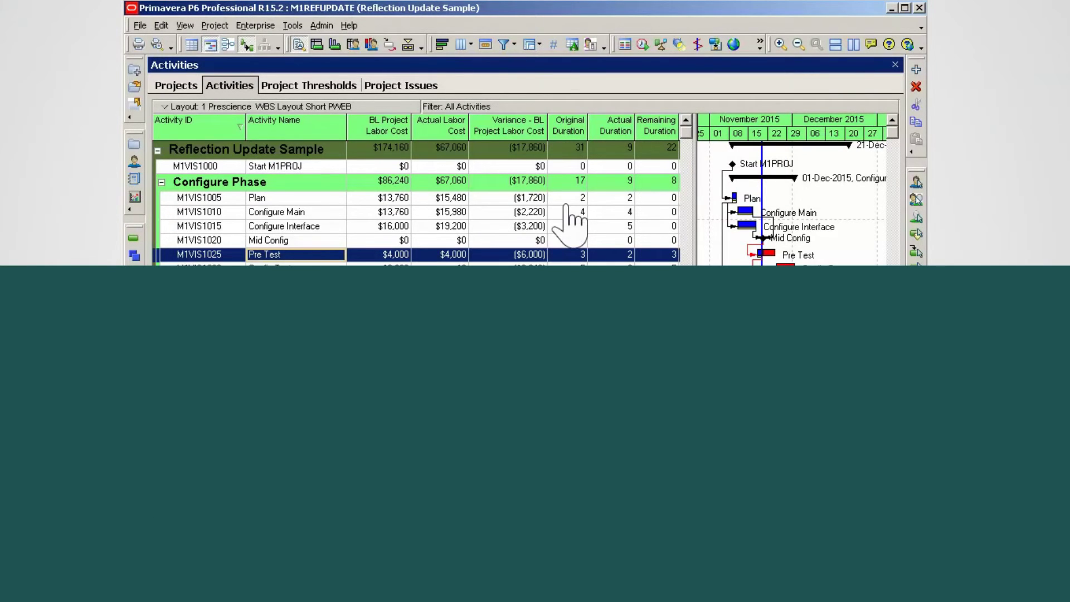